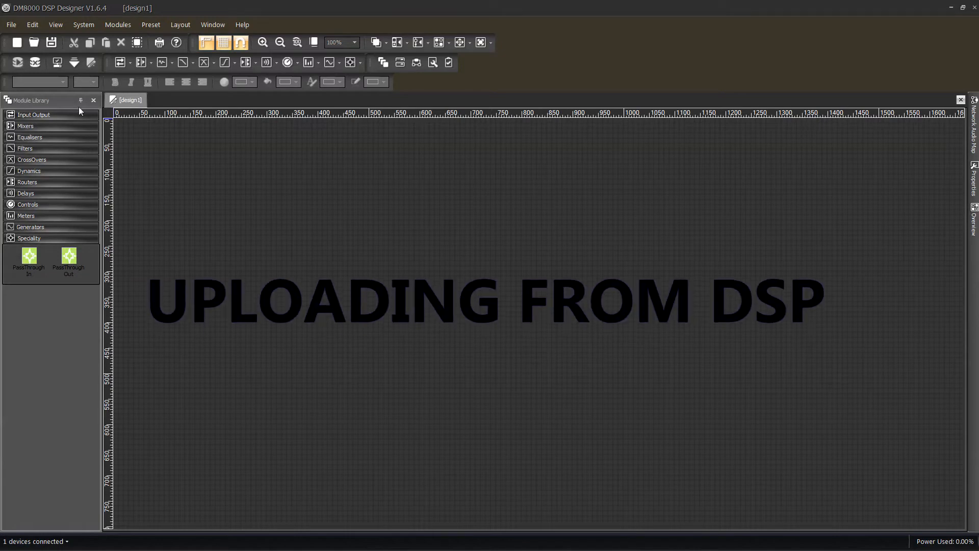
- Display the list of available devices and open the design stored on the New Box device
{"action": "left_click", "coordinate": [61, 29]}
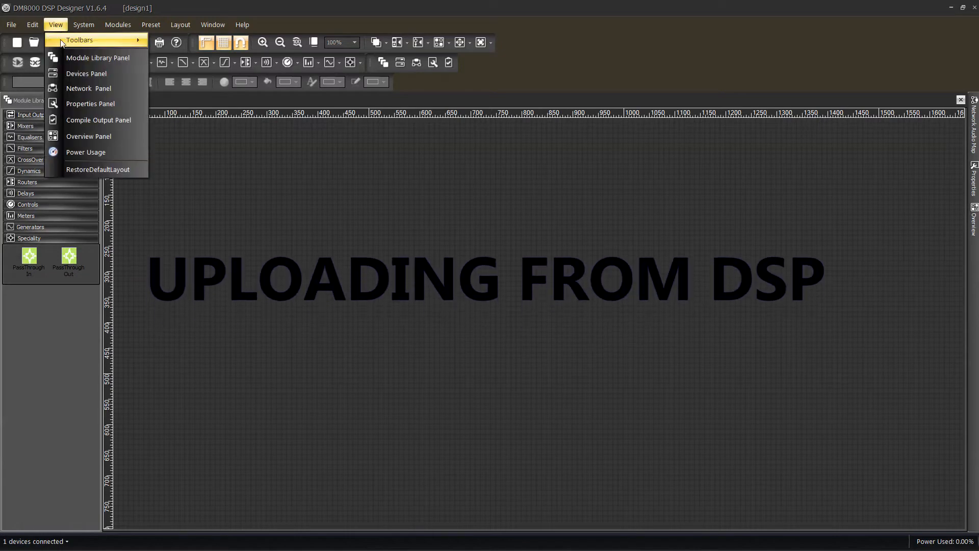
{"action": "left_click", "coordinate": [82, 74]}
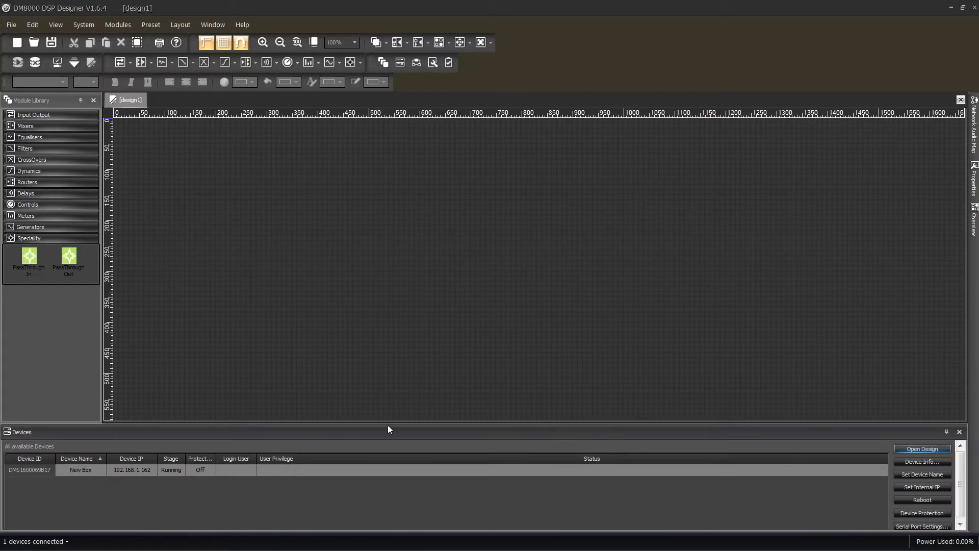
{"action": "left_click", "coordinate": [88, 469]}
{"action": "left_click", "coordinate": [42, 471]}
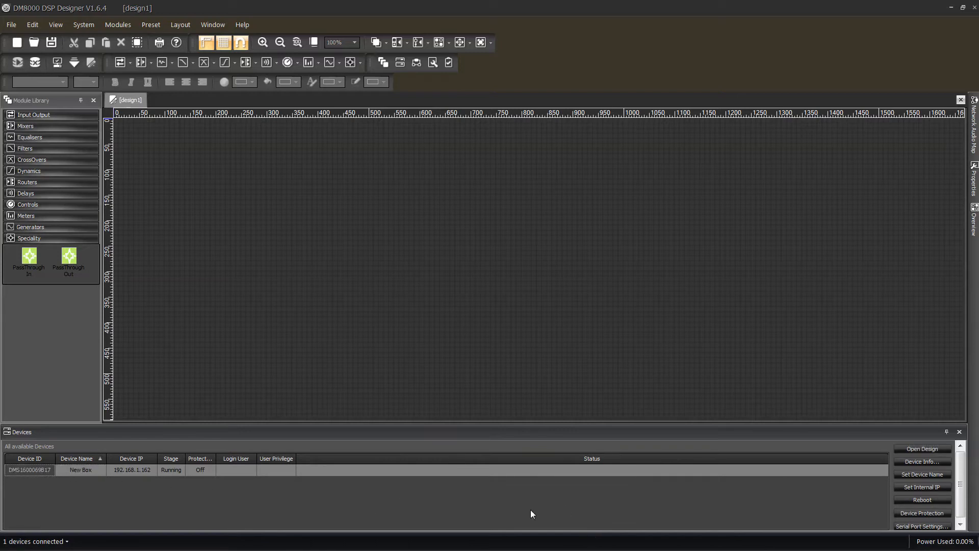
{"action": "left_click", "coordinate": [920, 449]}
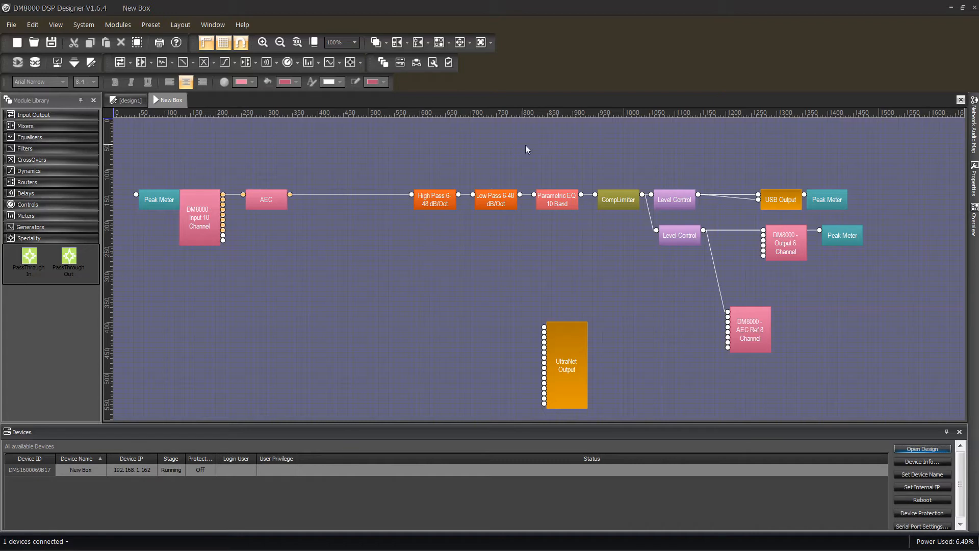
{"action": "left_click", "coordinate": [357, 342]}
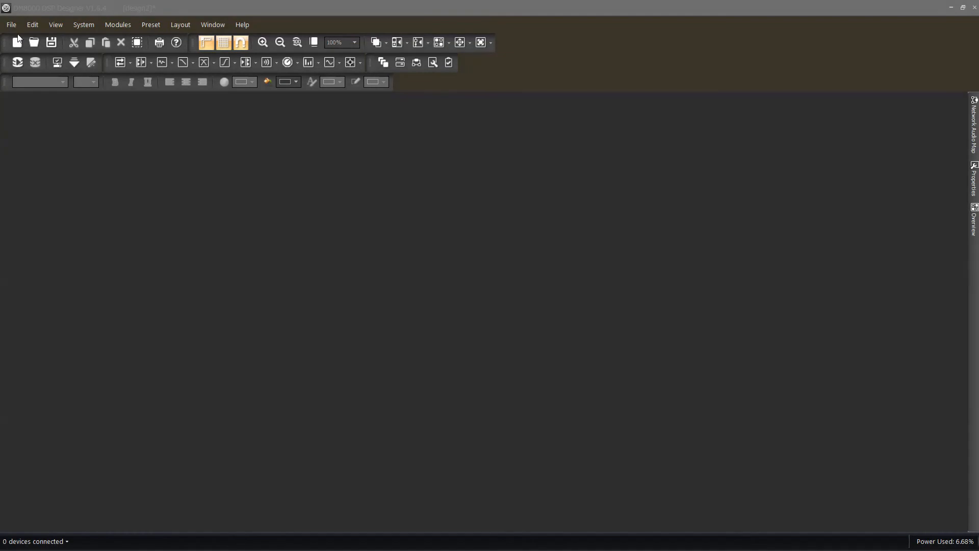
- Open the design file Test.dmd from the Desktop
{"action": "left_click", "coordinate": [11, 24]}
{"action": "left_click", "coordinate": [24, 55]}
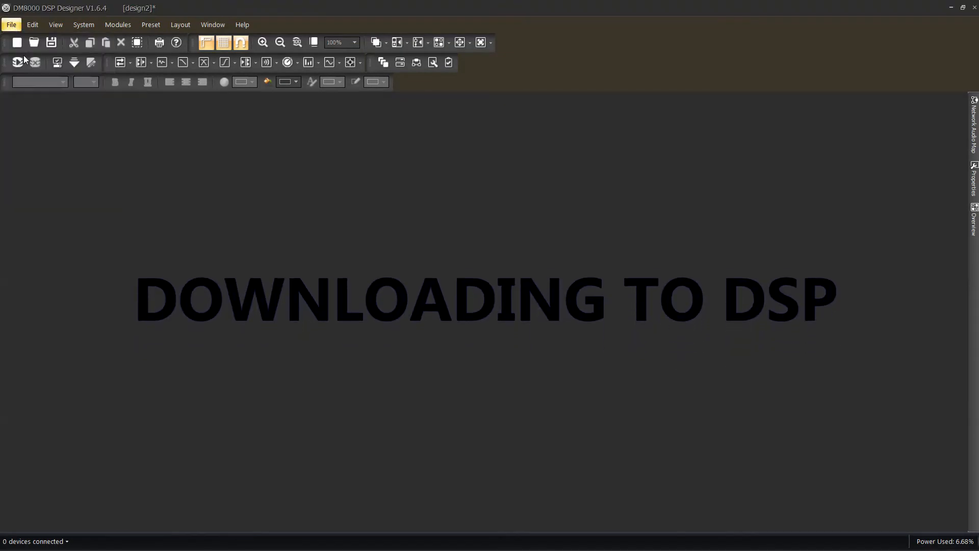
{"action": "left_click", "coordinate": [209, 317]}
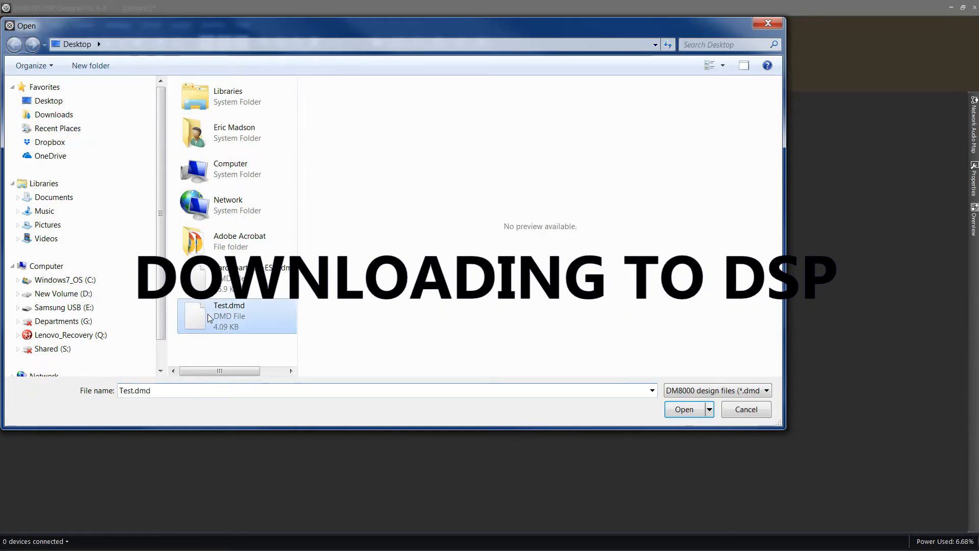
{"action": "left_click", "coordinate": [686, 412]}
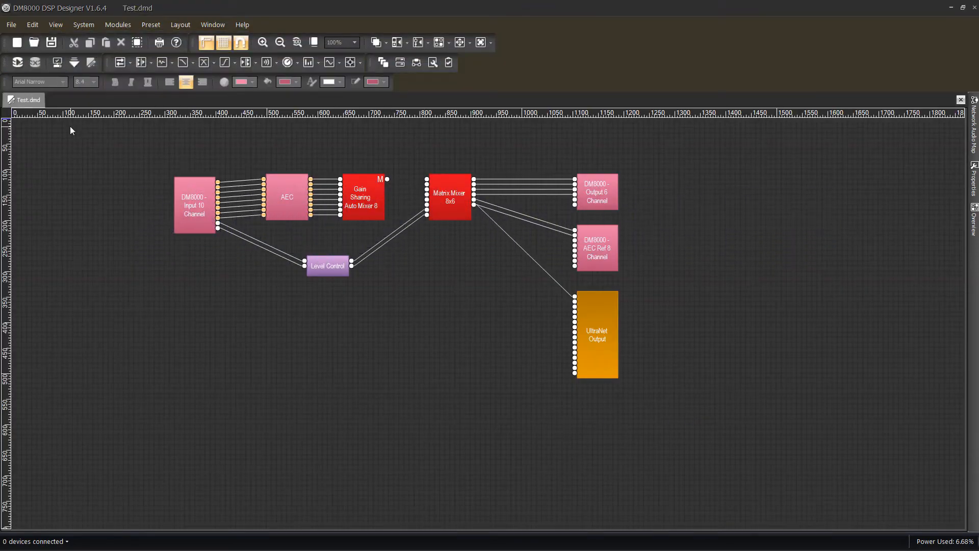
- Start the network service, try to download the design to the connected device, and dismiss the compile output
{"action": "left_click", "coordinate": [19, 67]}
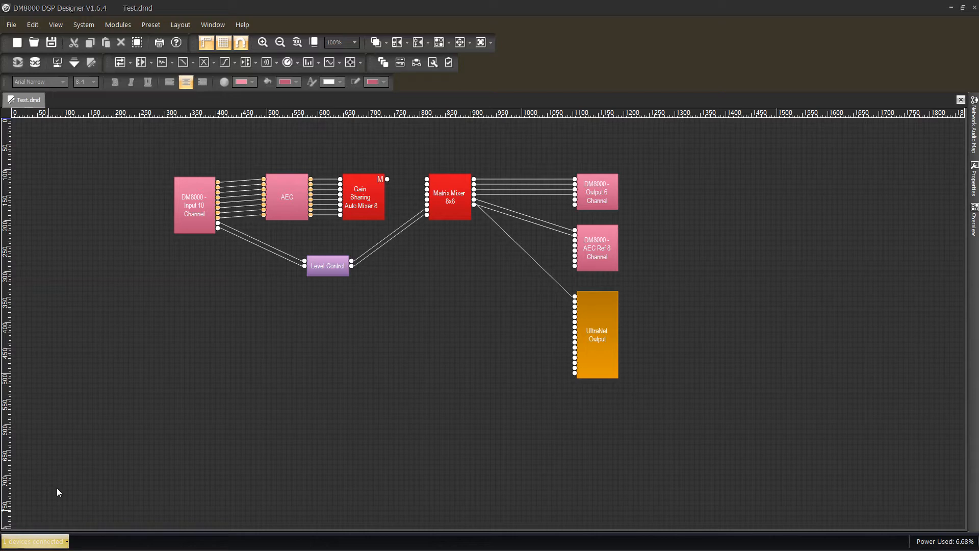
{"action": "left_click", "coordinate": [74, 66]}
{"action": "left_click_drag", "start_coordinate": [412, 397], "coordinate": [452, 312]}
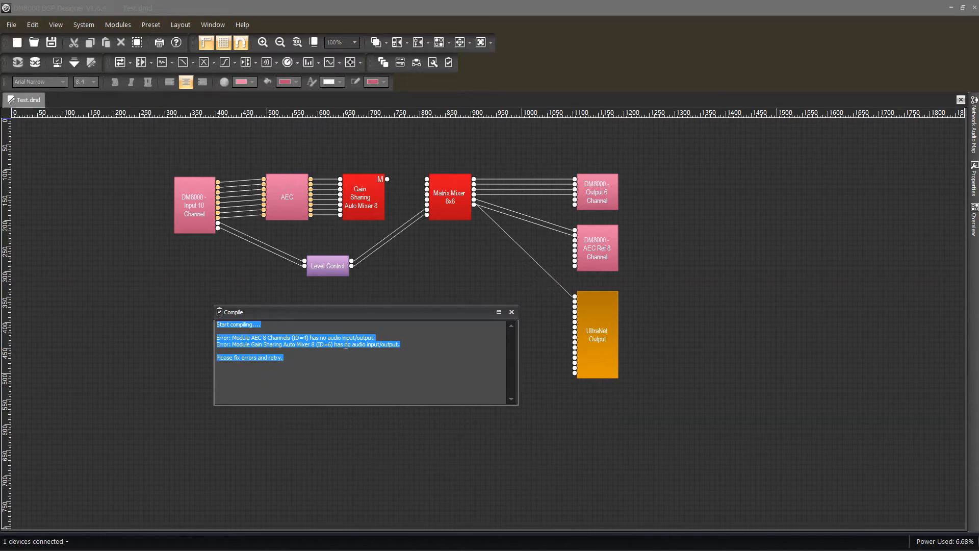
{"action": "left_click", "coordinate": [511, 312]}
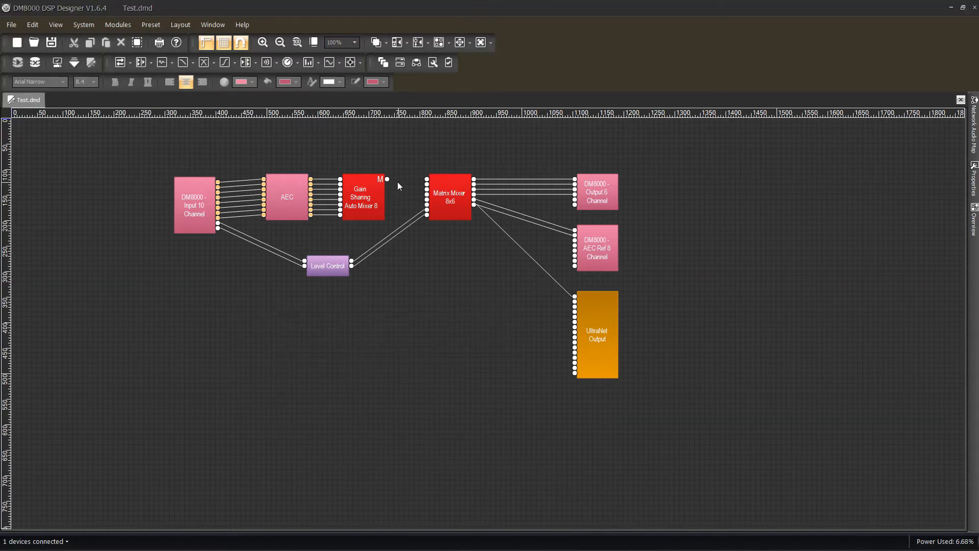
- Wire the Gain Sharing Auto Mixer 8 output to the first input of the Matrix Mixer 8x6 and compile the design
{"action": "left_click_drag", "start_coordinate": [388, 179], "coordinate": [429, 190]}
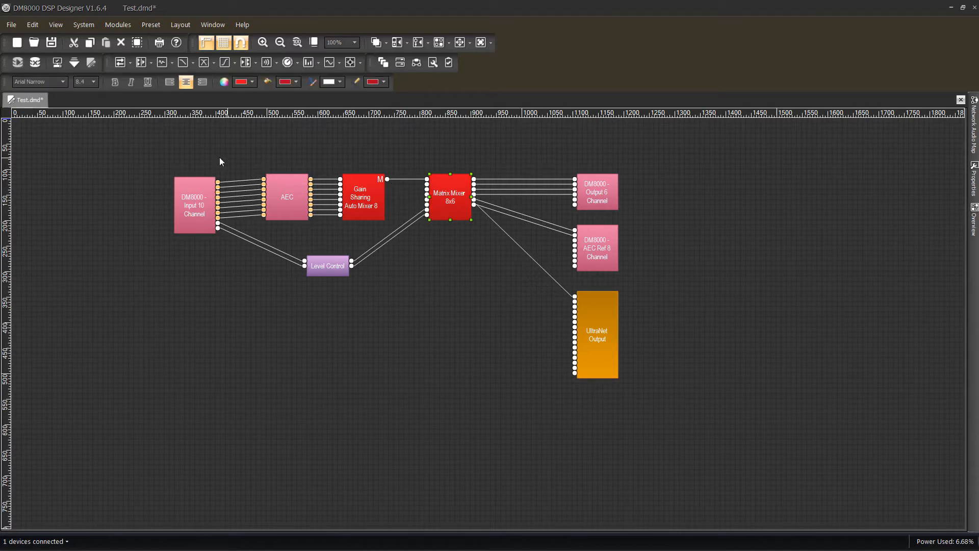
{"action": "left_click", "coordinate": [57, 64]}
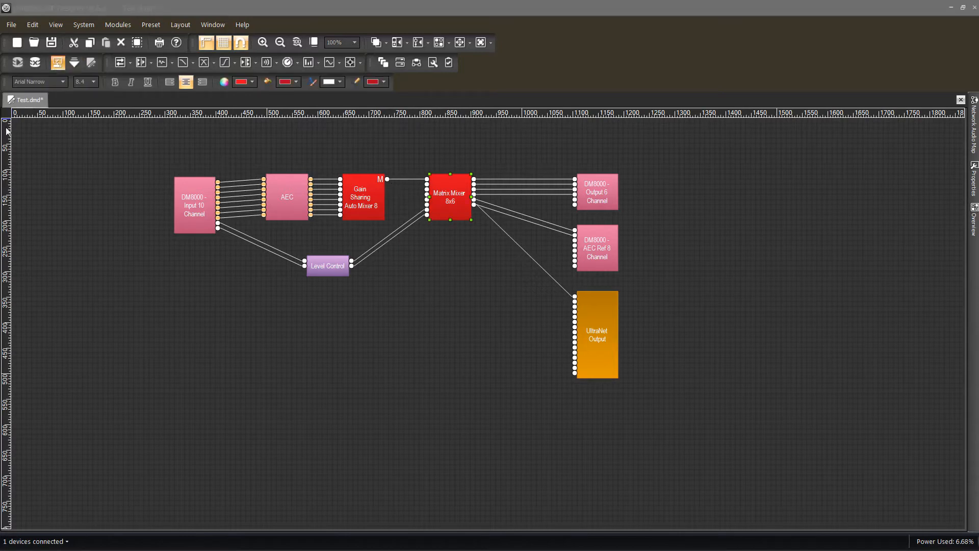
{"action": "left_click_drag", "start_coordinate": [252, 374], "coordinate": [398, 367]}
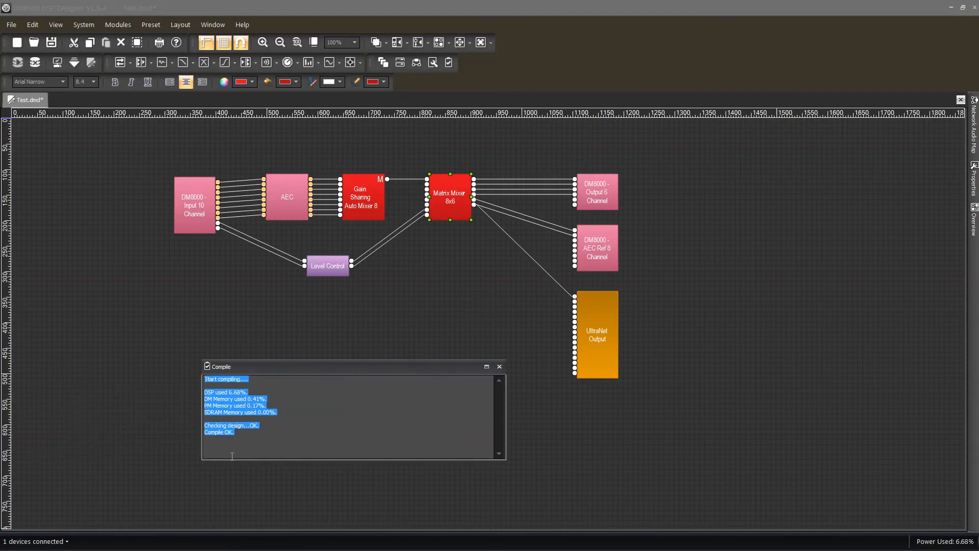
{"action": "left_click", "coordinate": [499, 367]}
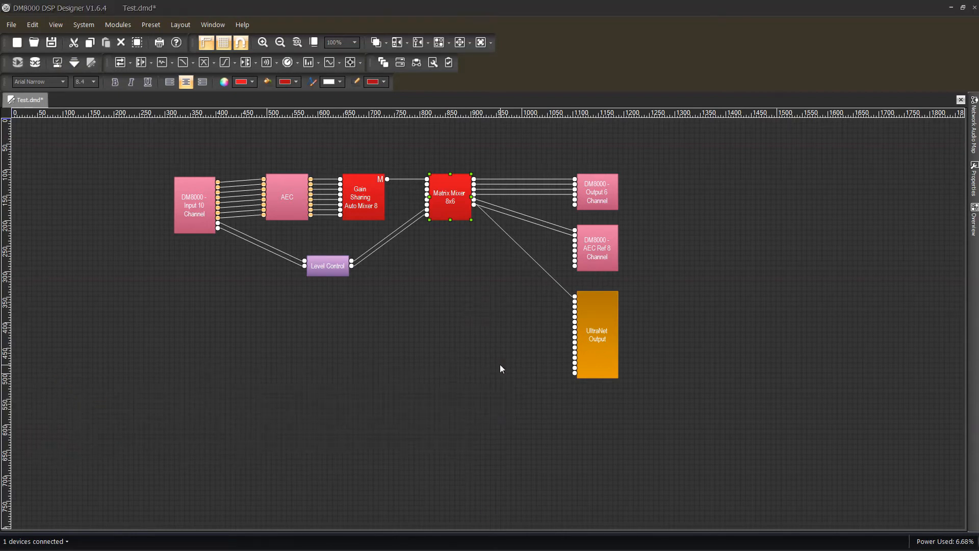
- Download the design to the New Box device and stop the network service
{"action": "left_click", "coordinate": [74, 62]}
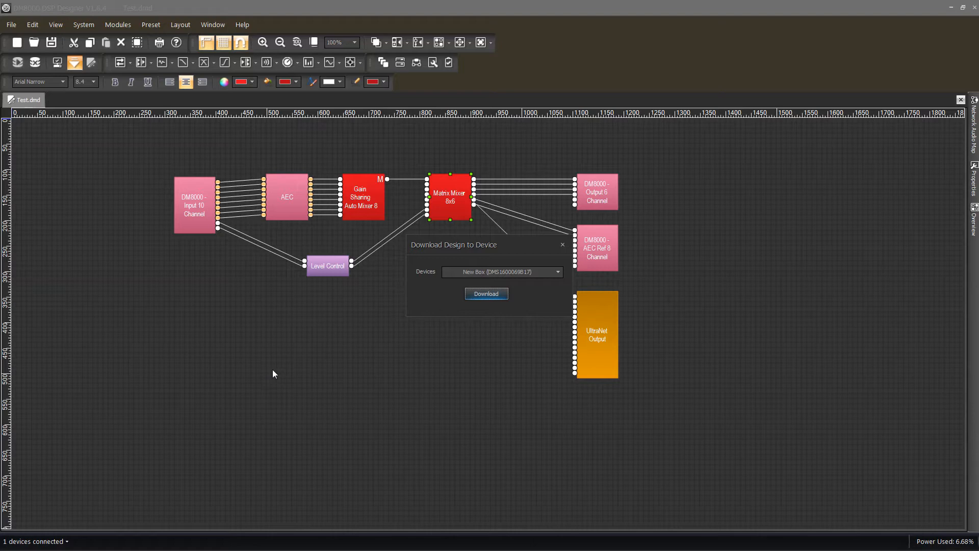
{"action": "left_click", "coordinate": [481, 293]}
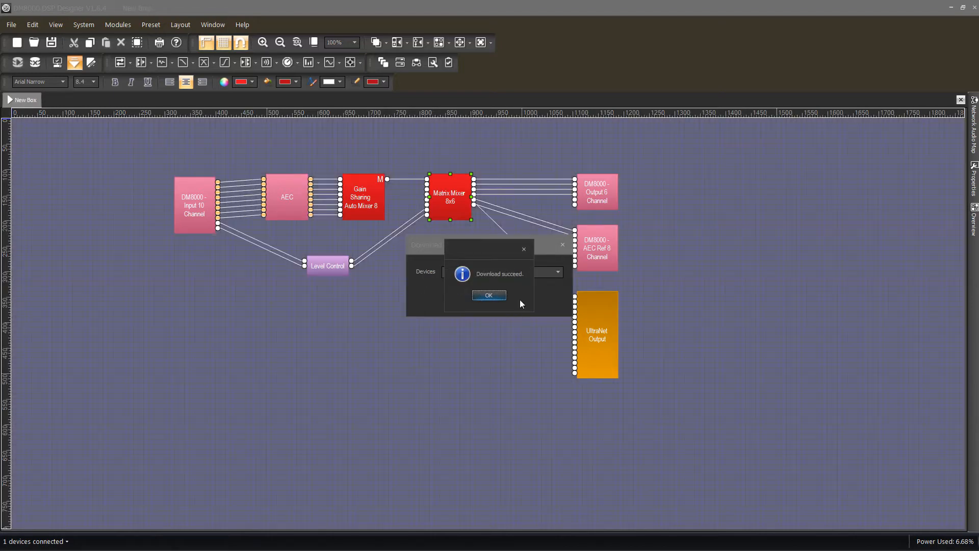
{"action": "left_click", "coordinate": [504, 297]}
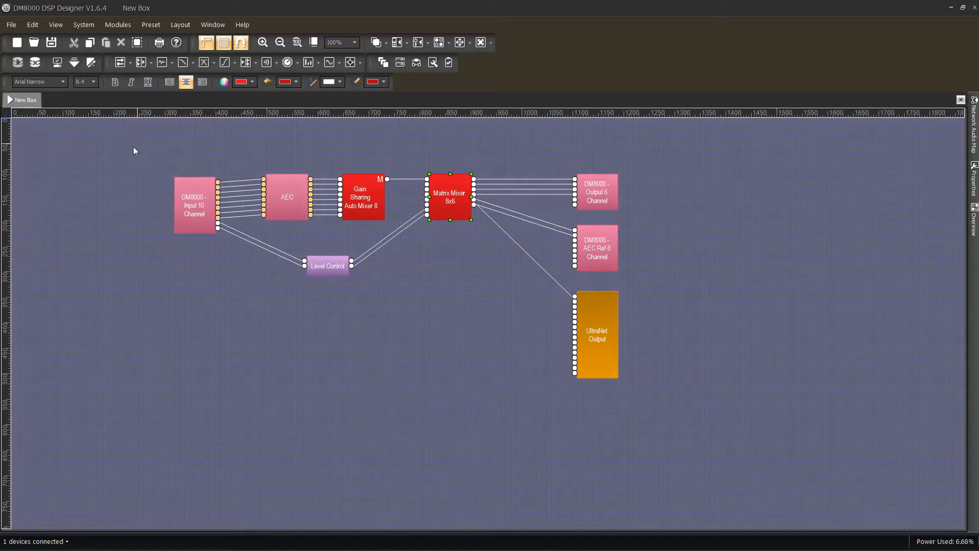
{"action": "left_click", "coordinate": [134, 154]}
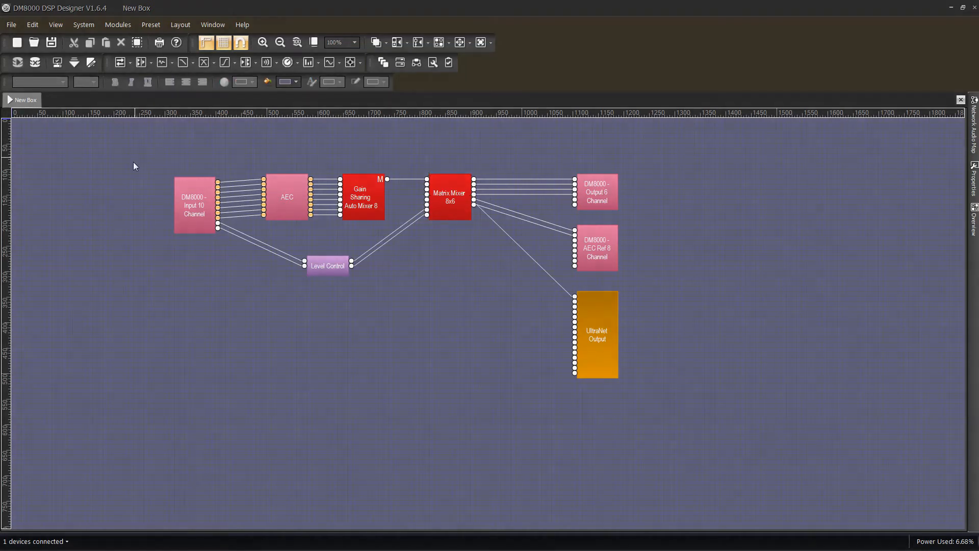
{"action": "left_click", "coordinate": [36, 63]}
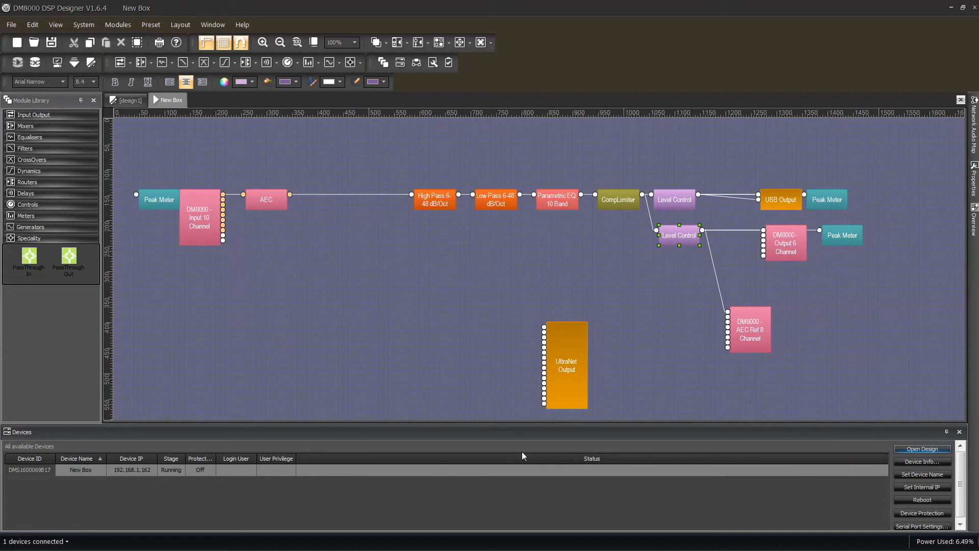
{"action": "left_click", "coordinate": [936, 462]}
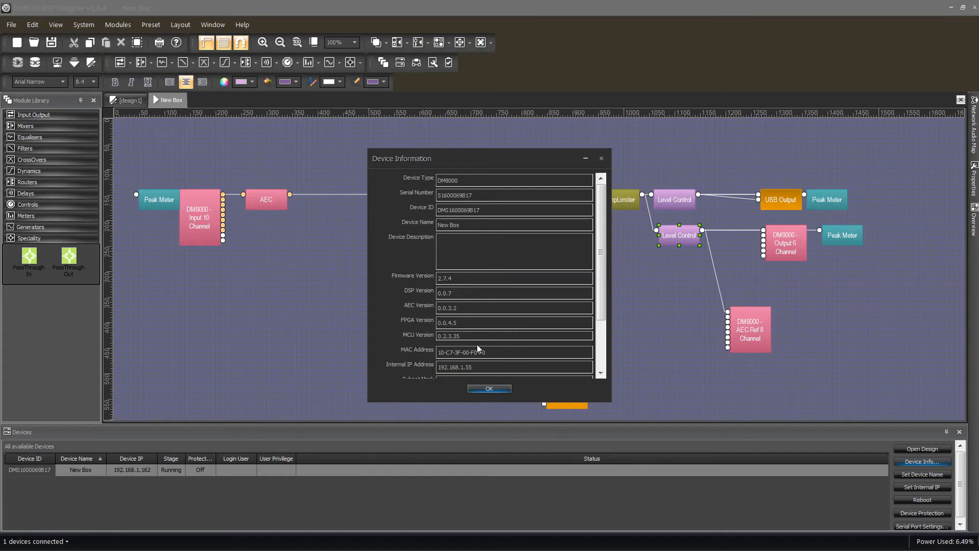
{"action": "left_click_drag", "start_coordinate": [604, 277], "coordinate": [605, 323]}
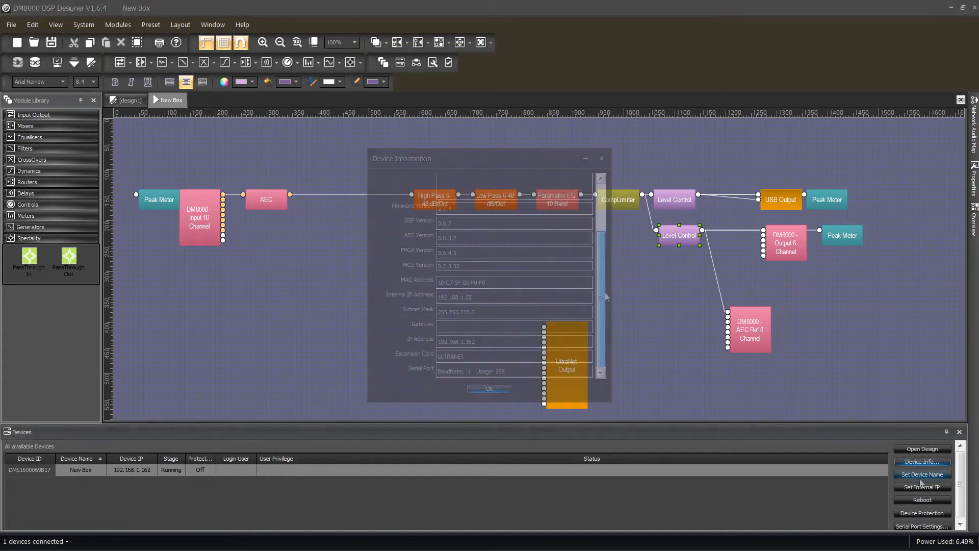
{"action": "left_click", "coordinate": [922, 474]}
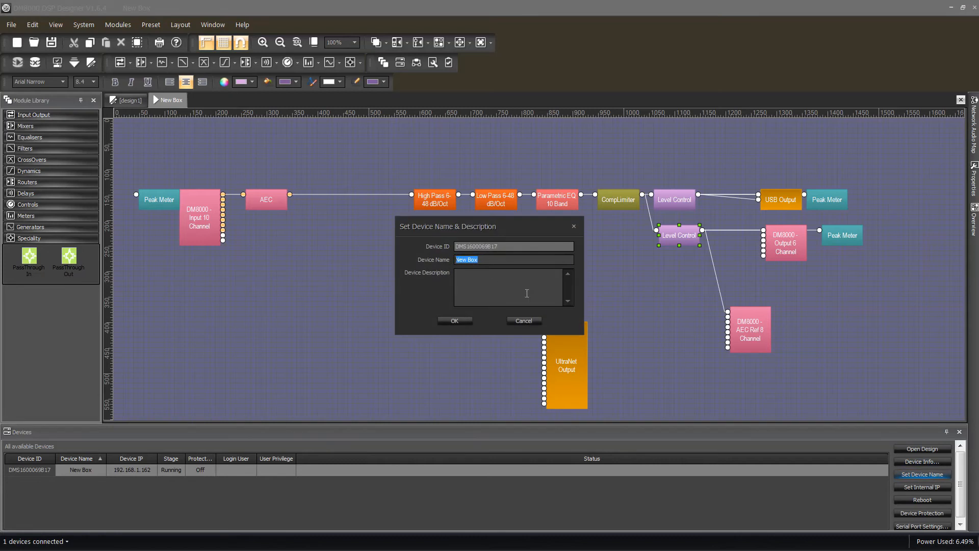
{"action": "left_click", "coordinate": [523, 320]}
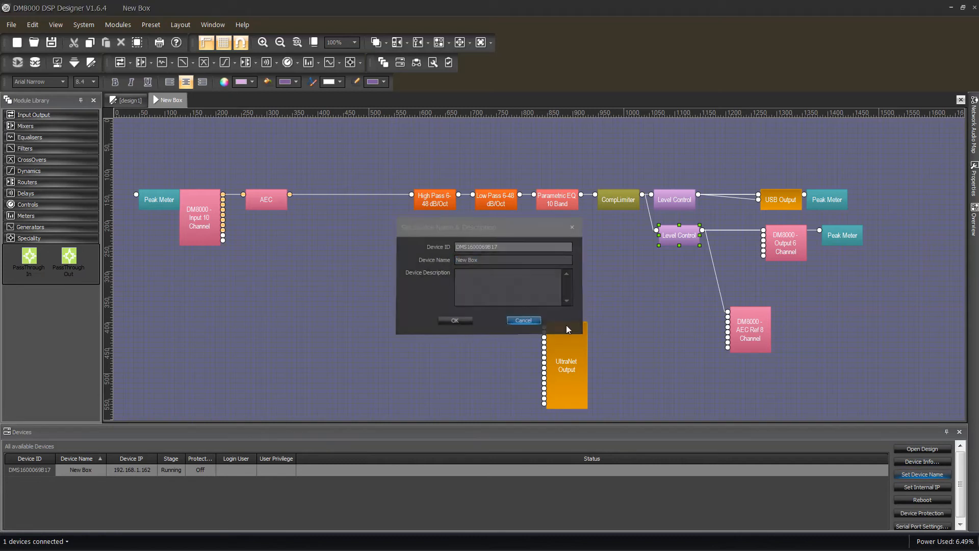
- Examine New Box's internal IP settings and device protection options, closing both without making changes
{"action": "left_click", "coordinate": [921, 487]}
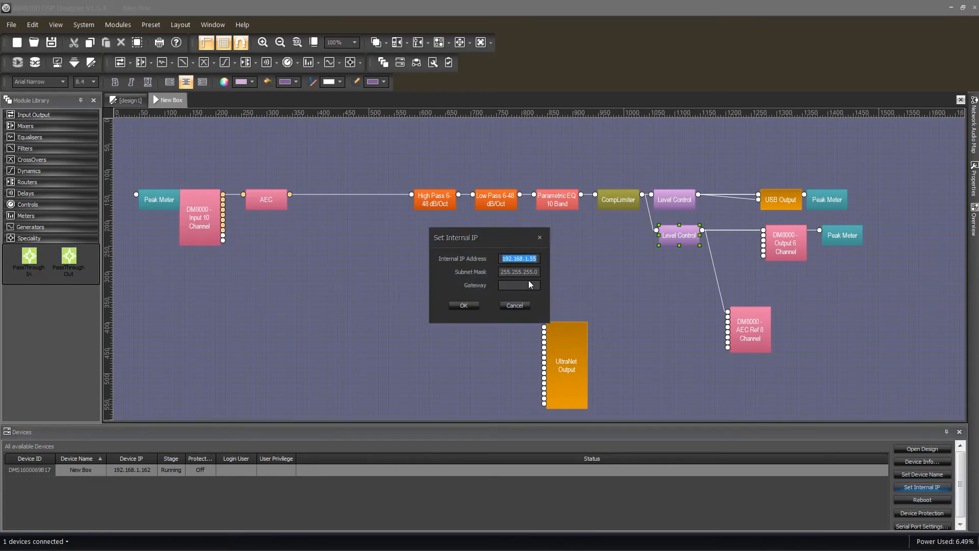
{"action": "left_click", "coordinate": [520, 307]}
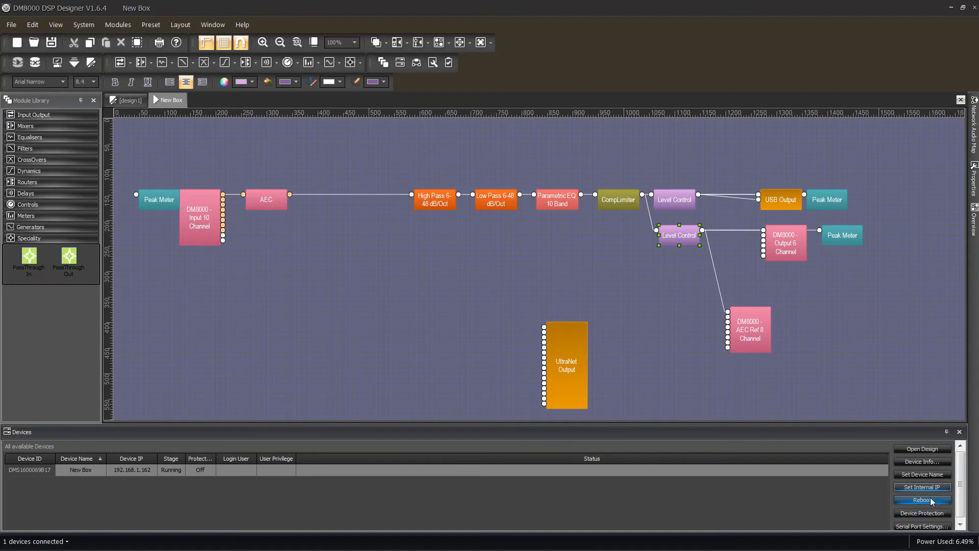
{"action": "left_click", "coordinate": [960, 526]}
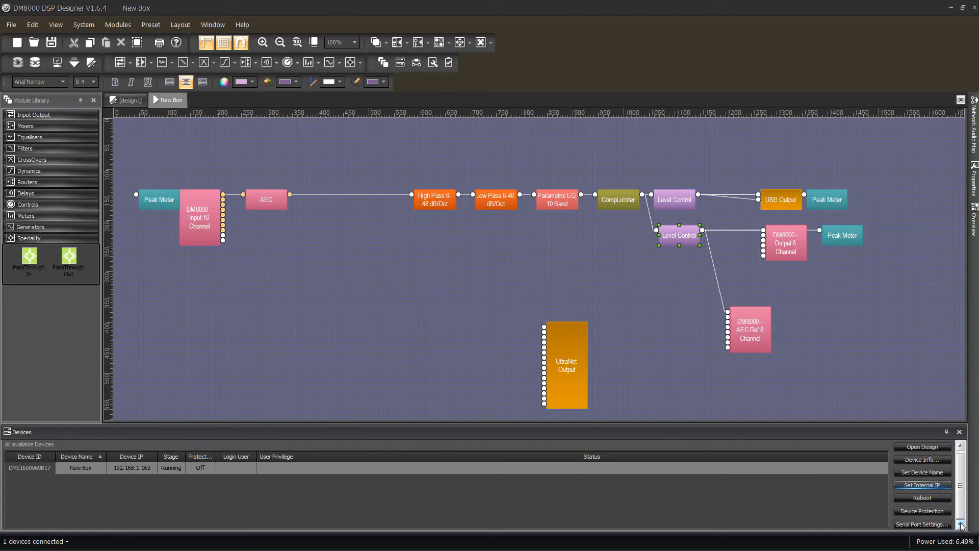
{"action": "left_click", "coordinate": [935, 513]}
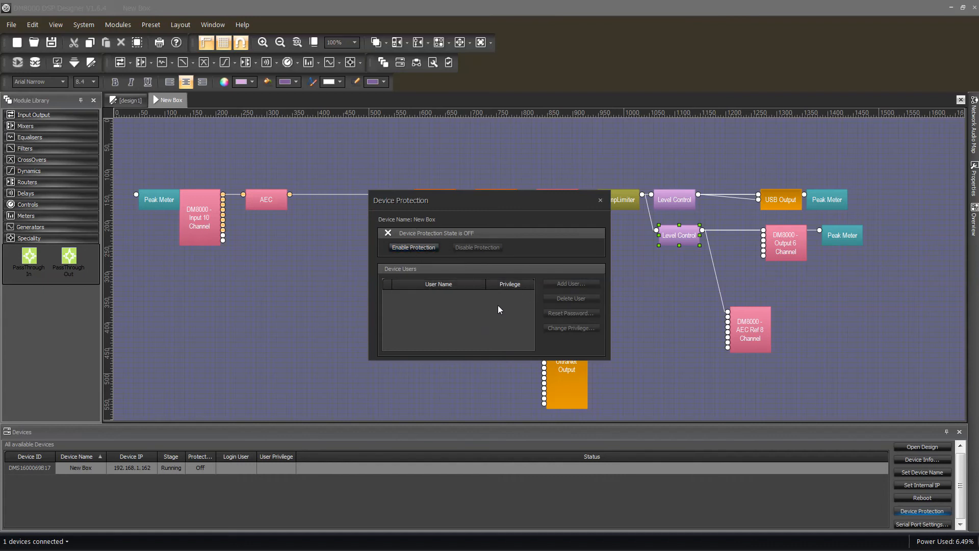
{"action": "left_click", "coordinate": [601, 200]}
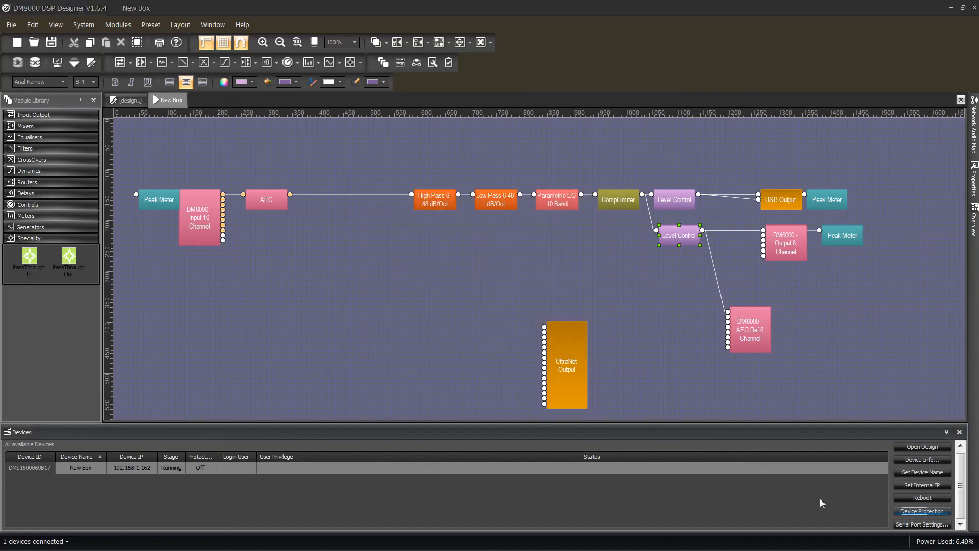
- Examine the baud rate and usage choices in New Box's serial port settings
{"action": "left_click", "coordinate": [913, 525]}
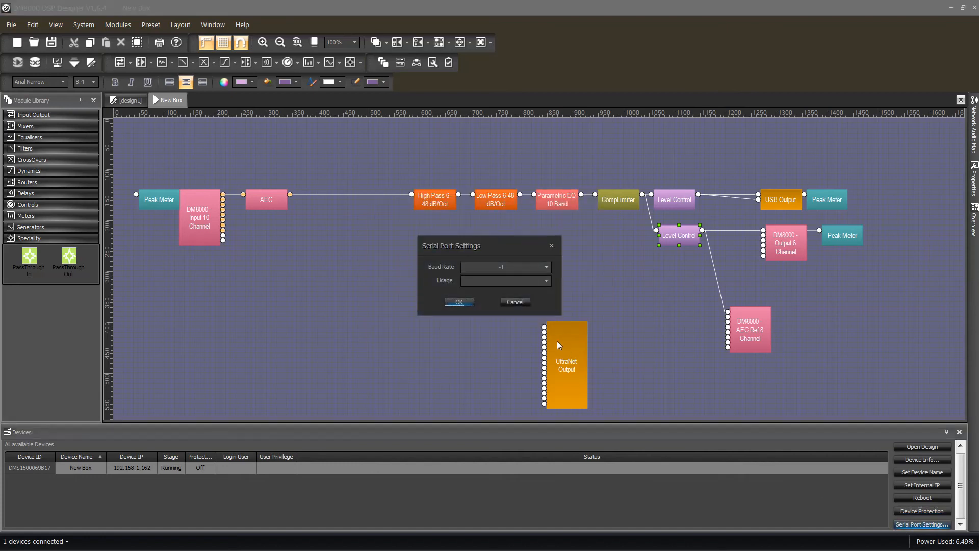
{"action": "left_click", "coordinate": [545, 267]}
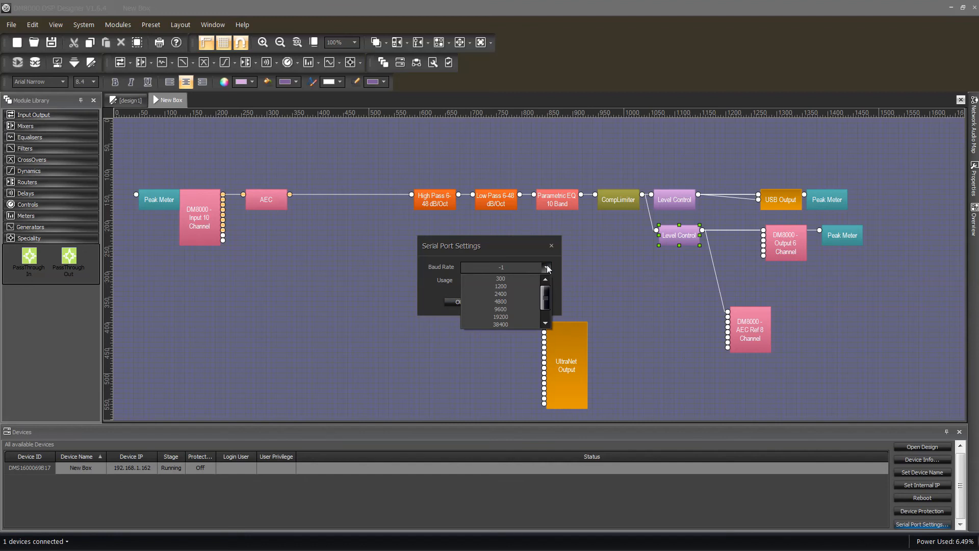
{"action": "left_click", "coordinate": [545, 267]}
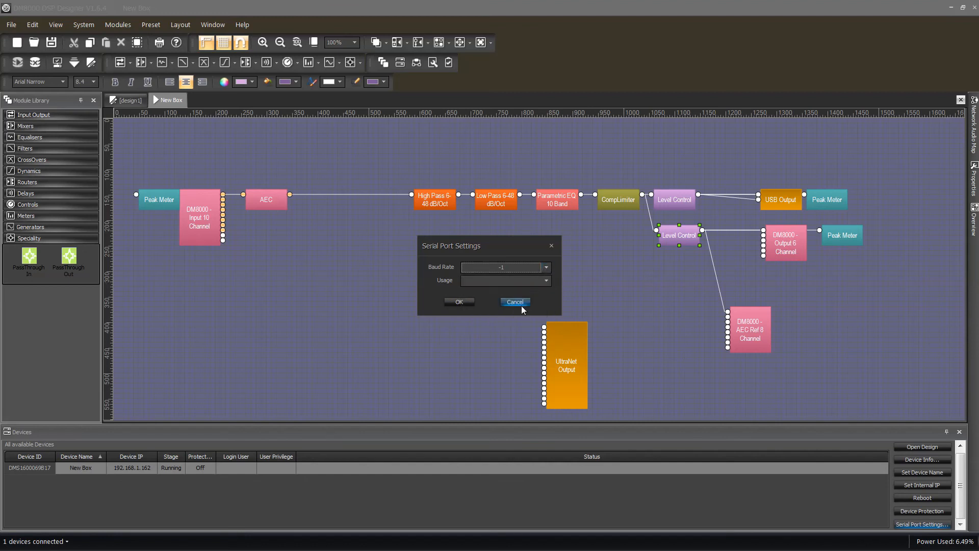
{"action": "left_click", "coordinate": [546, 281]}
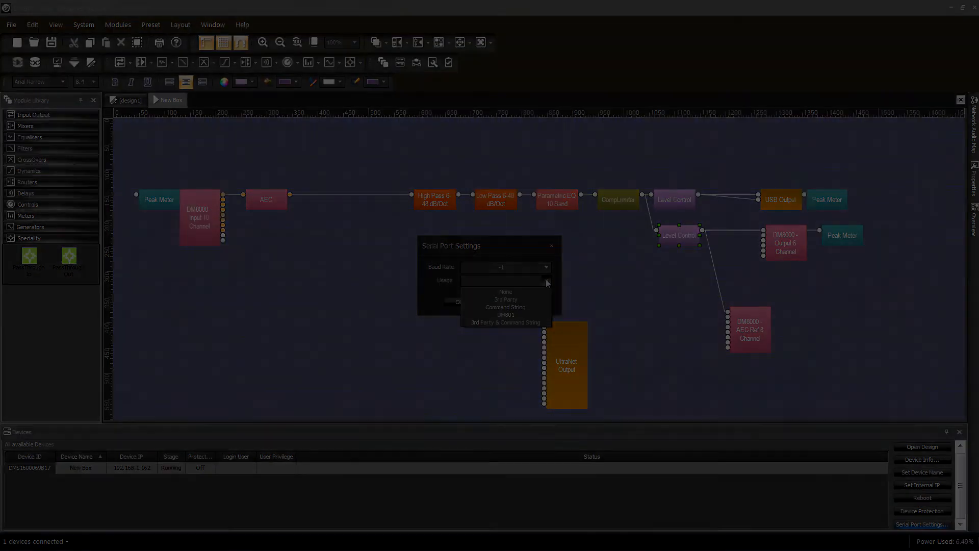